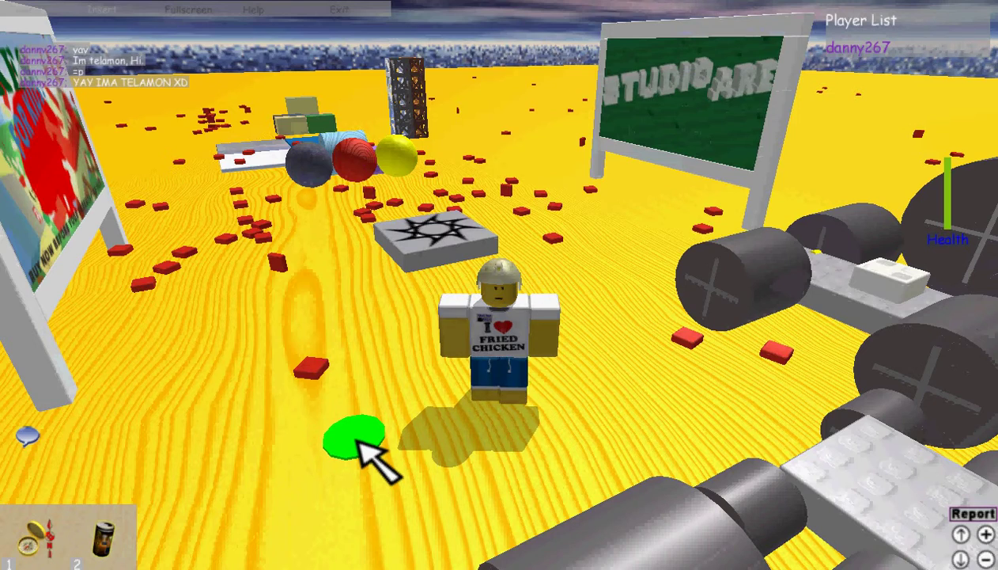
# On the star pad, chat 'watch this' and 'try/1' to morph into the black ROBLOX-shirt look.
pyautogui.press('Left')
pyautogui.press('Left')
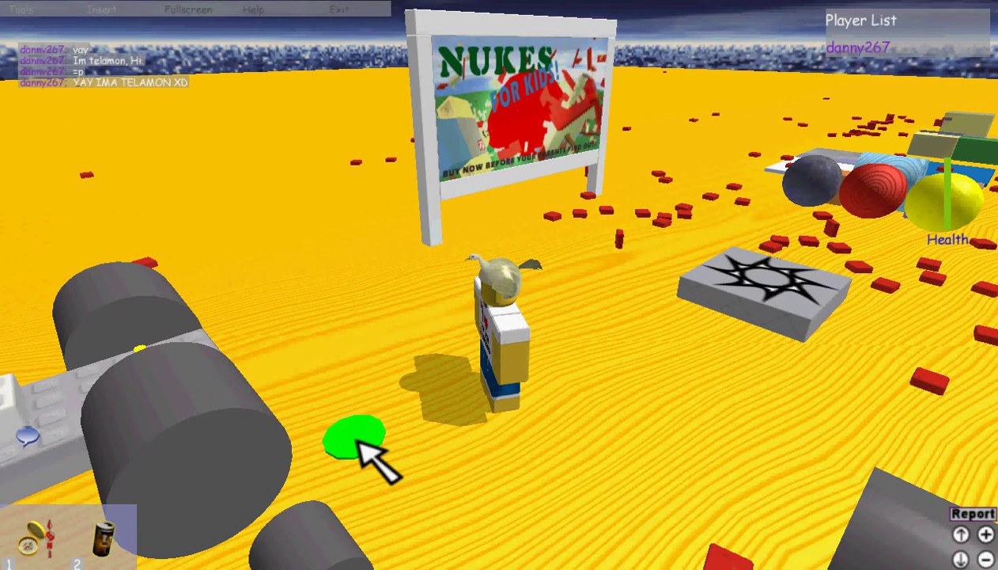
pyautogui.press('Left')
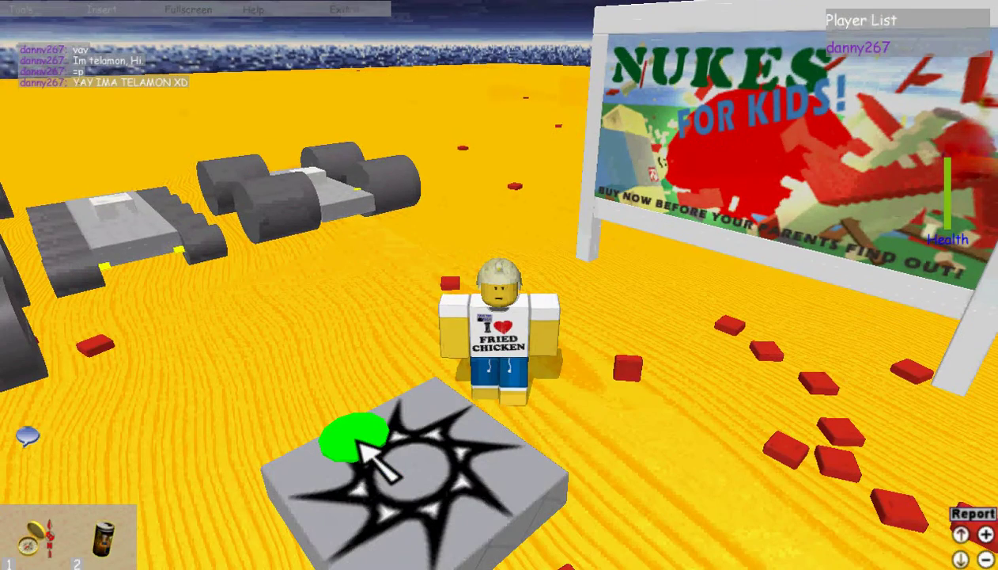
pyautogui.write('watch this')
pyautogui.press('Return')
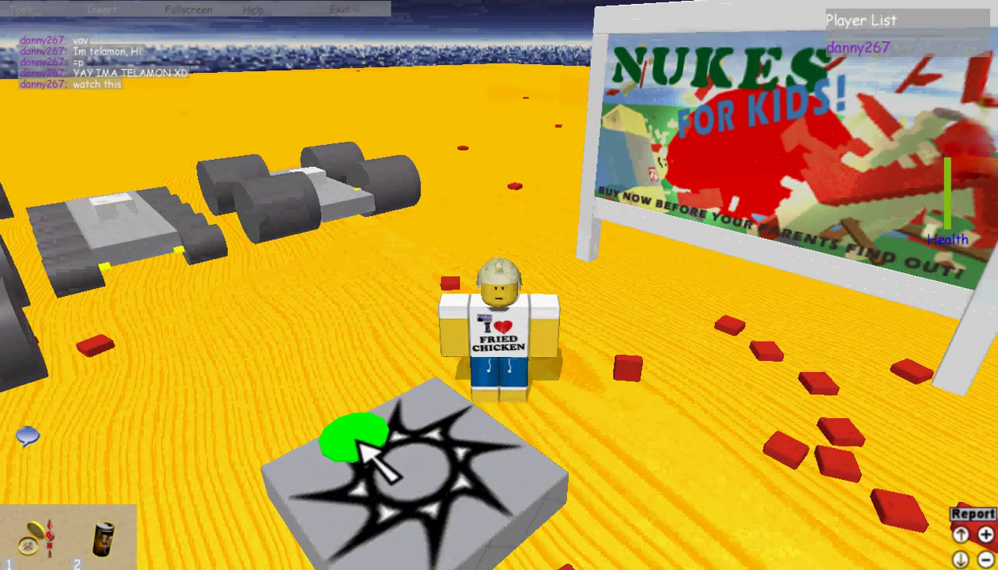
pyautogui.write('try/1')
pyautogui.press('Return')
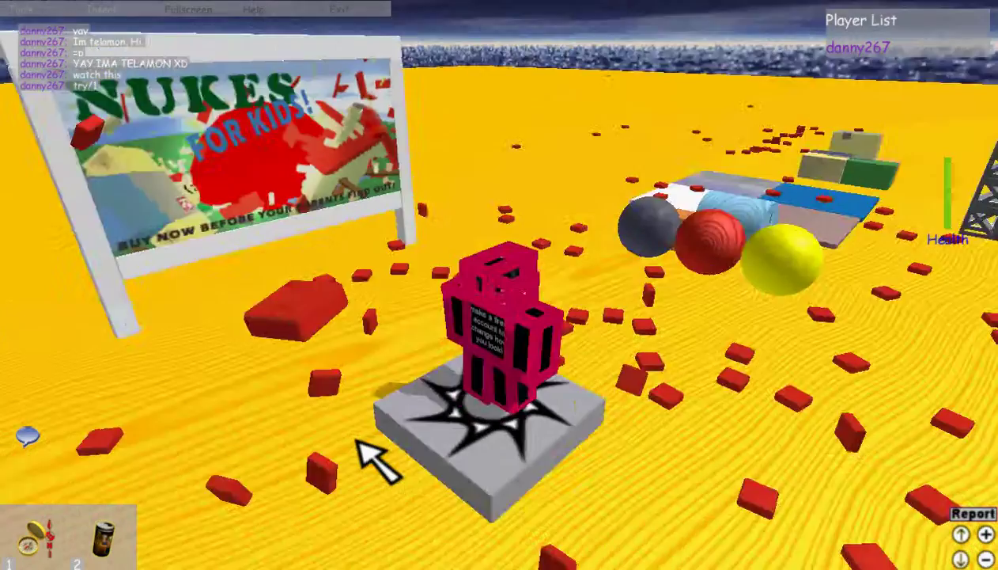
pyautogui.press('Left')
pyautogui.press('Left')
pyautogui.press('Left')
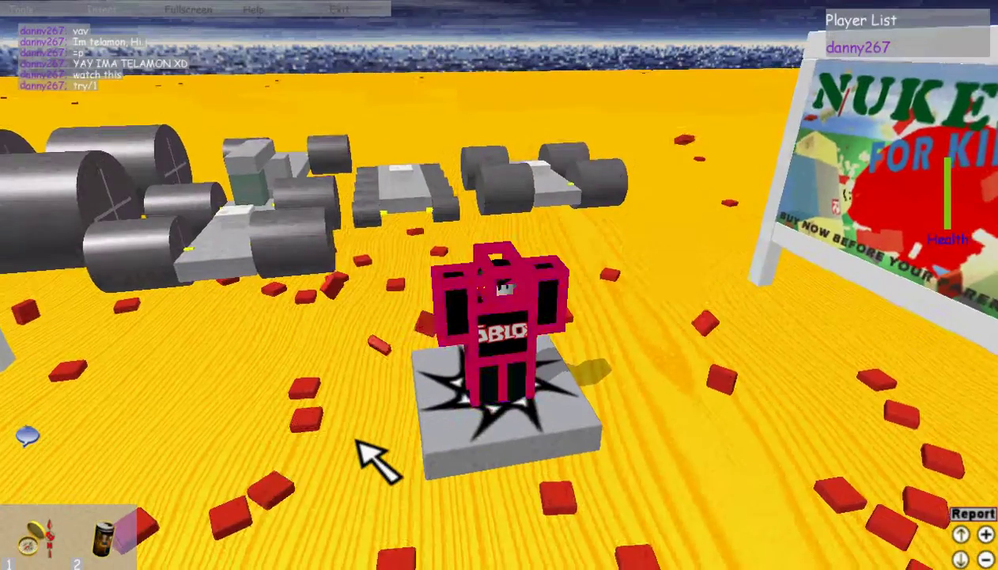
pyautogui.press('Left')
pyautogui.press('Left')
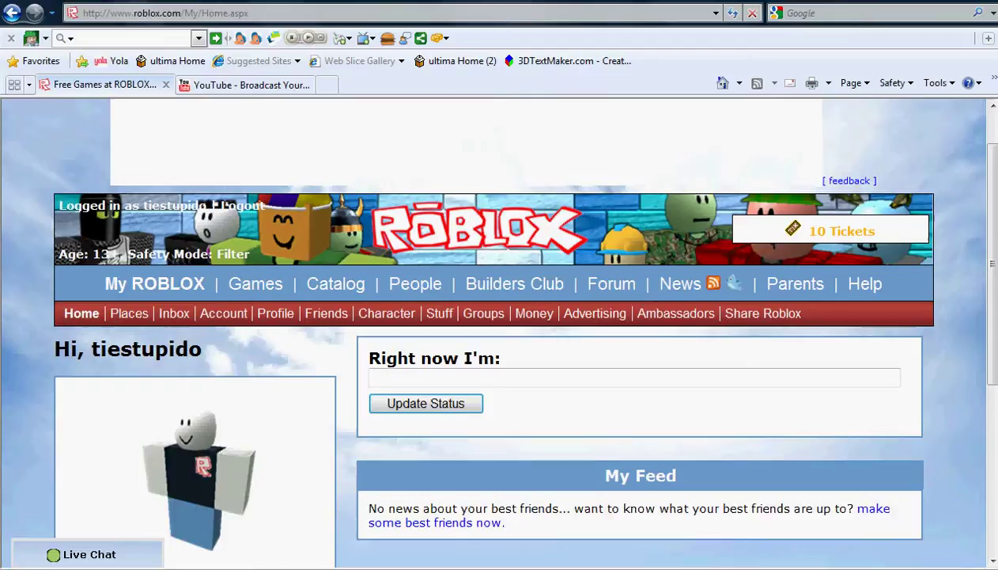
pyautogui.scroll(-2, 499, 356)
pyautogui.scroll(-2, 498, 356)
pyautogui.scroll(-4, 498, 356)
pyautogui.scroll(4, 498, 317)
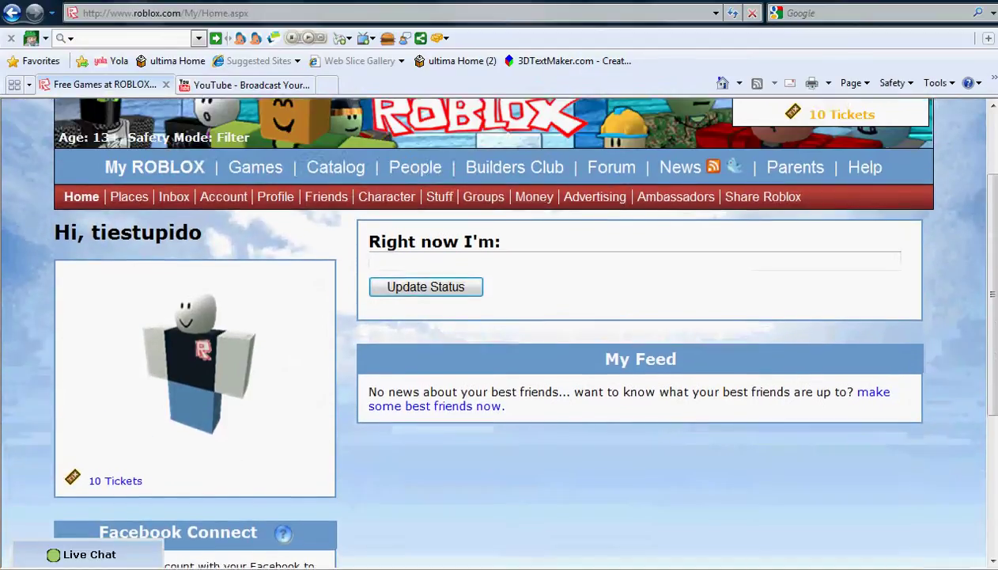
pyautogui.scroll(4, 498, 316)
# Open the account's Friends list and the only friend's profile page.
pyautogui.click(326, 314)
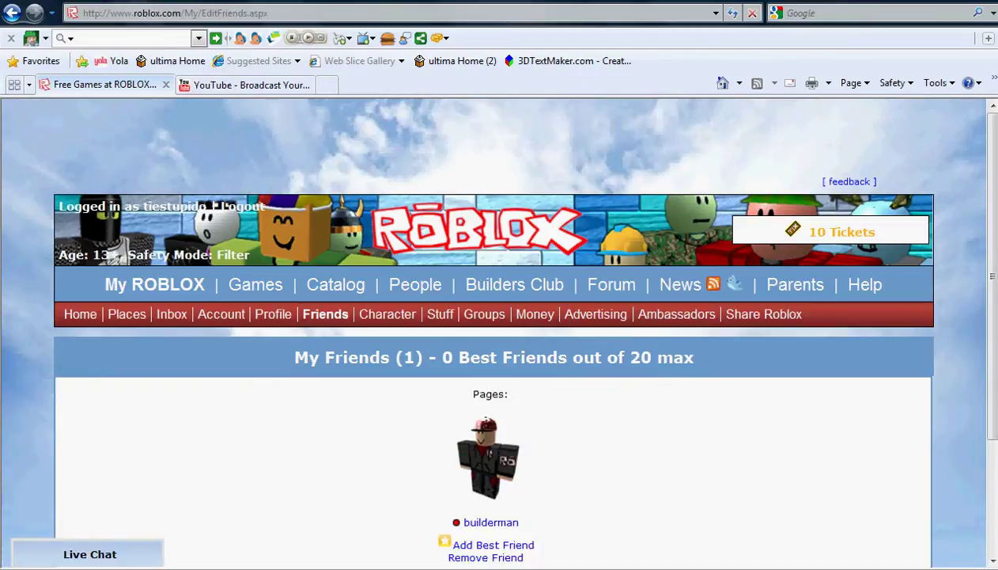
pyautogui.click(491, 479)
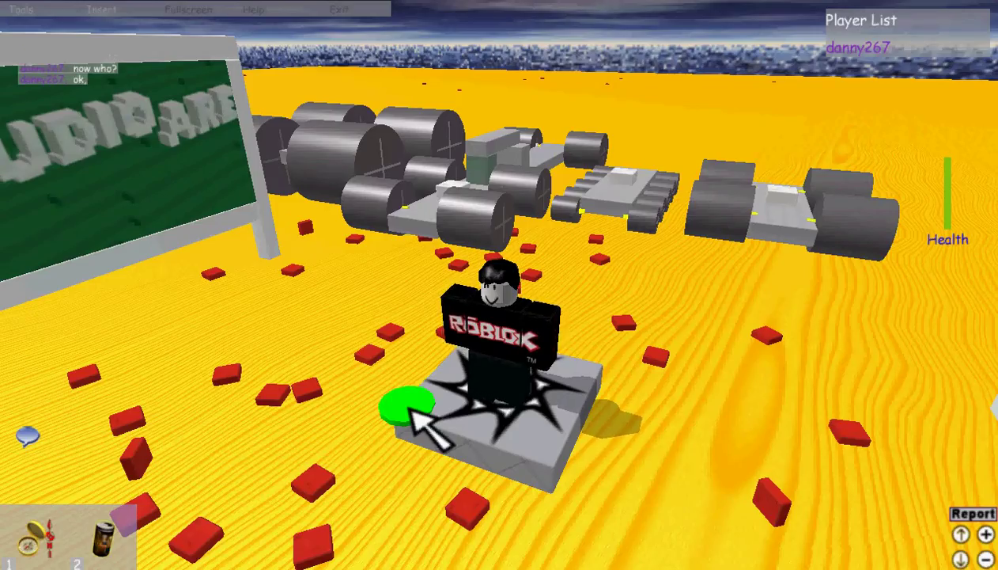
pyautogui.write('try/156')
# Send the try/ chat command with the friend's user ID to morph into the builderman look.
pyautogui.press('Return')
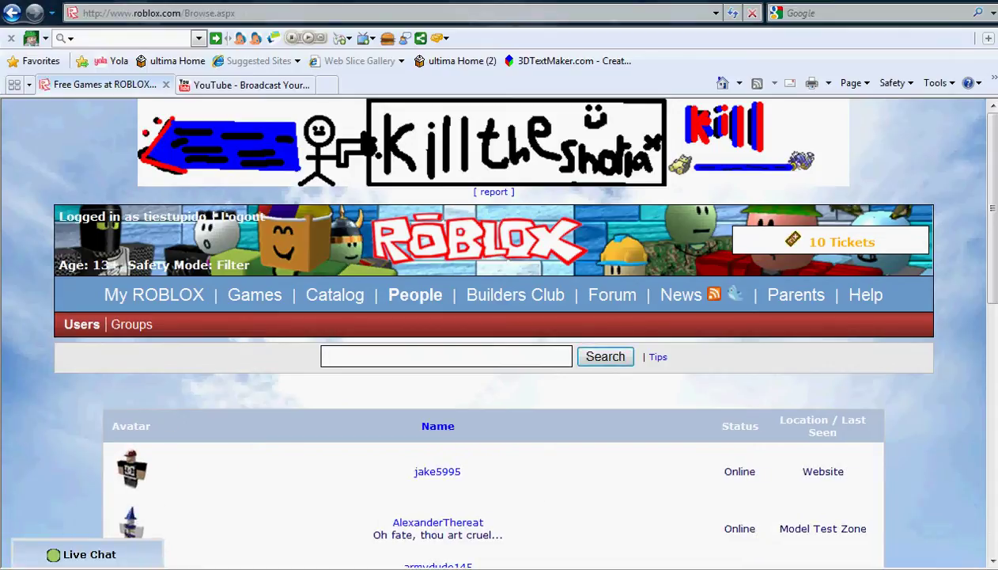
pyautogui.write('Ded')
# Search People for the corrected player name, then morph into the white-bearded look and chat goodbye.
pyautogui.press('BackSpace')
pyautogui.press('BackSpace')
pyautogui.write('ued')
pyautogui.write('1')
pyautogui.press('Return')
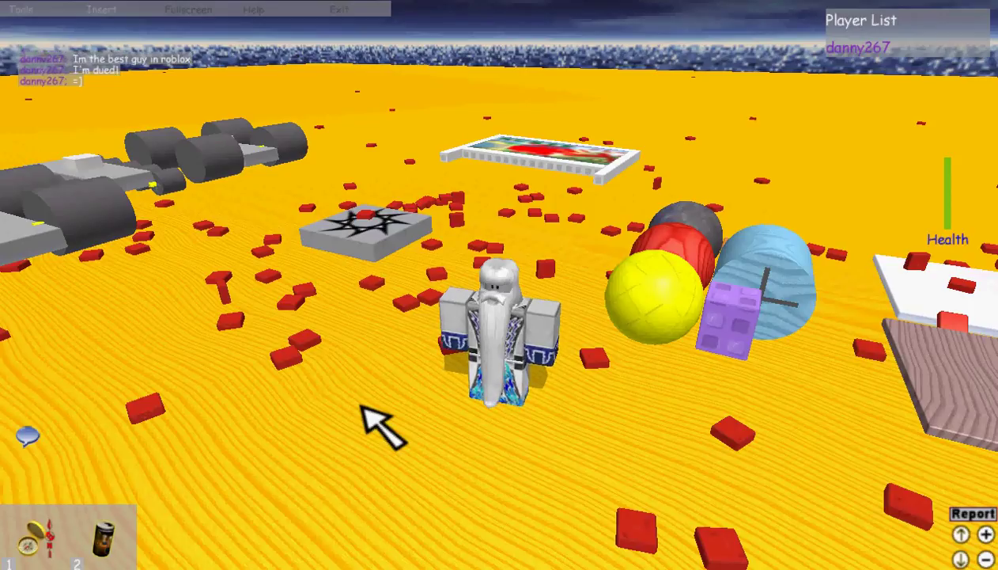
pyautogui.press('.')
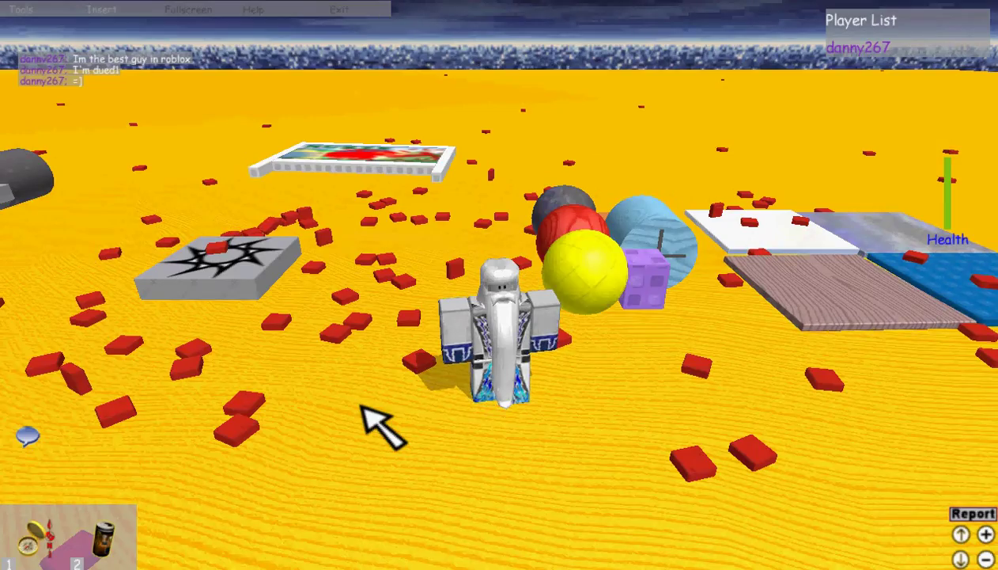
pyautogui.write('Okk, goodbye')
pyautogui.press('Return')
pyautogui.click(451, 566)
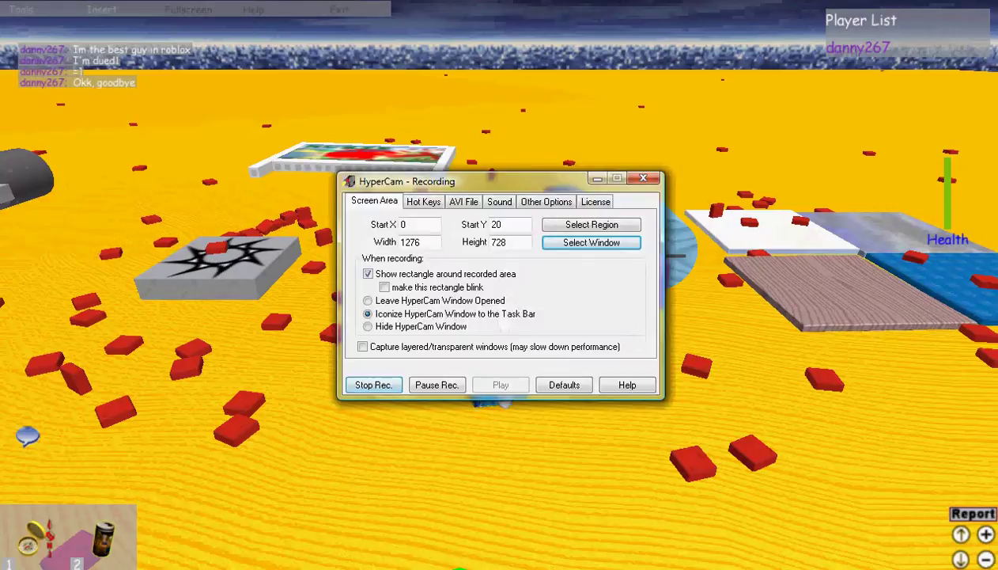